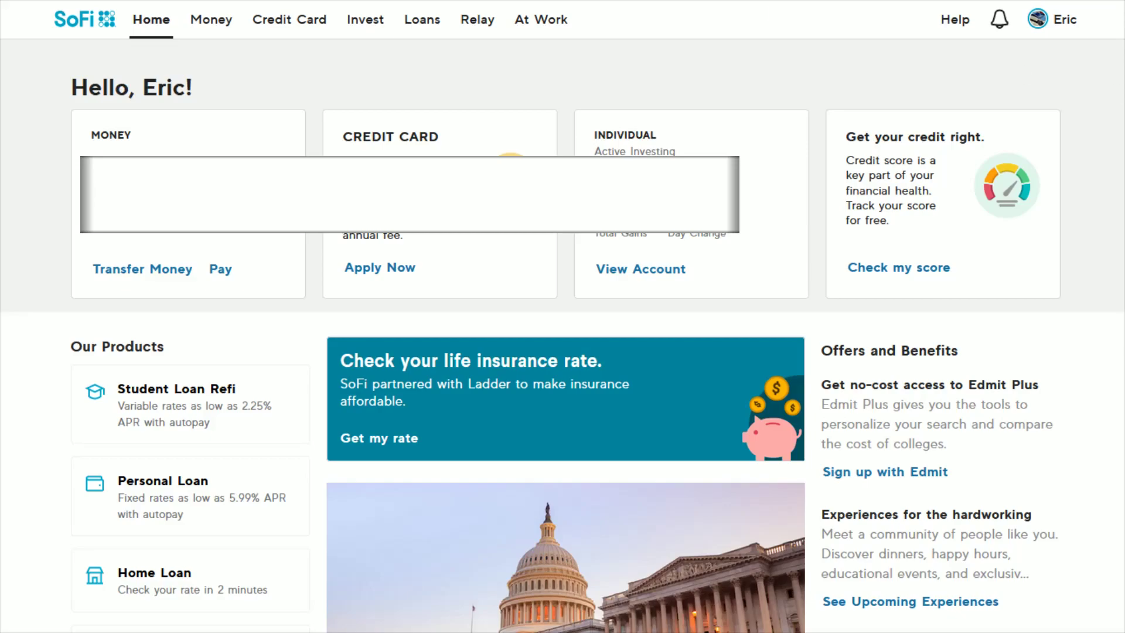
Step: Go to My Profile through the top-right account avatar menu
click(1051, 22)
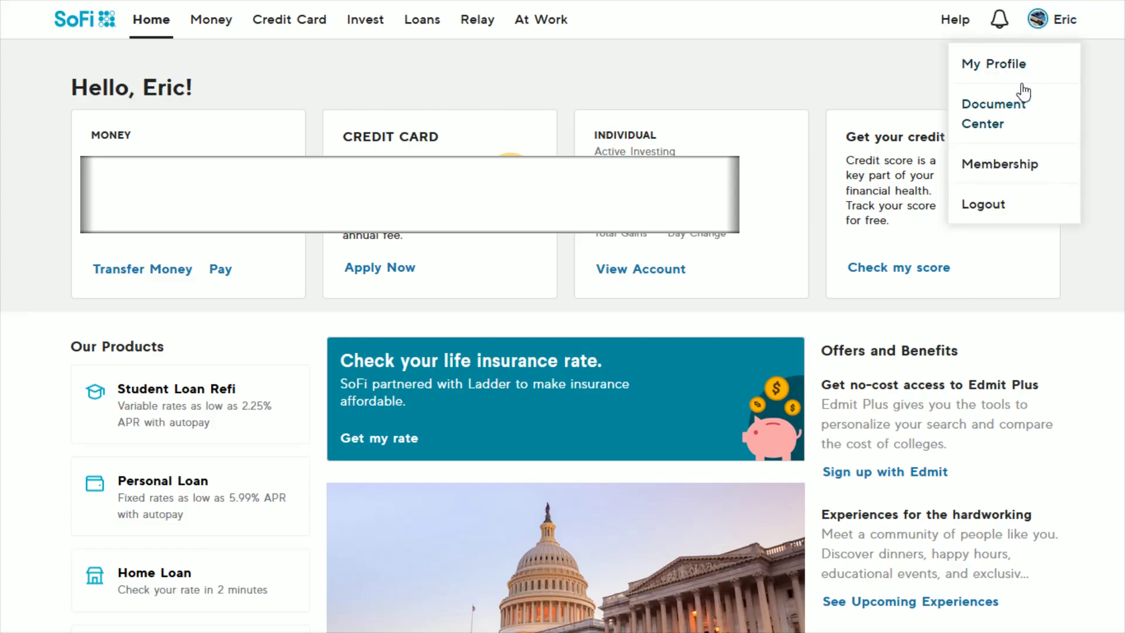
click(993, 71)
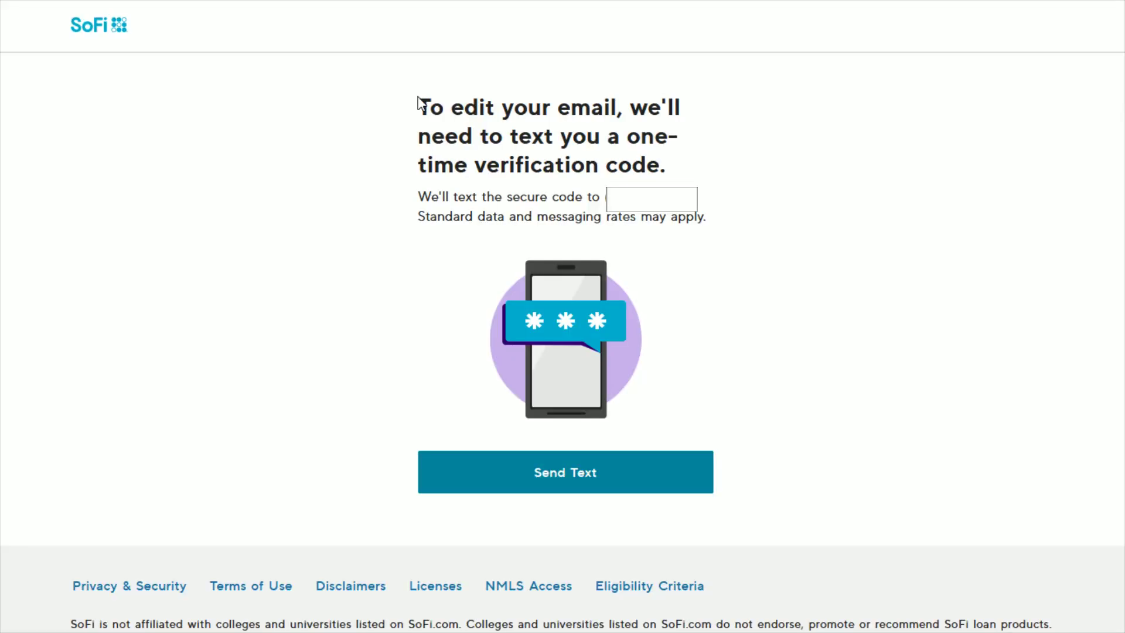
Step: Review the verification heading and have the one-time code sent by text
mouse_move(420, 102)
mouse_down()
mouse_move(633, 136)
mouse_move(687, 172)
mouse_up()
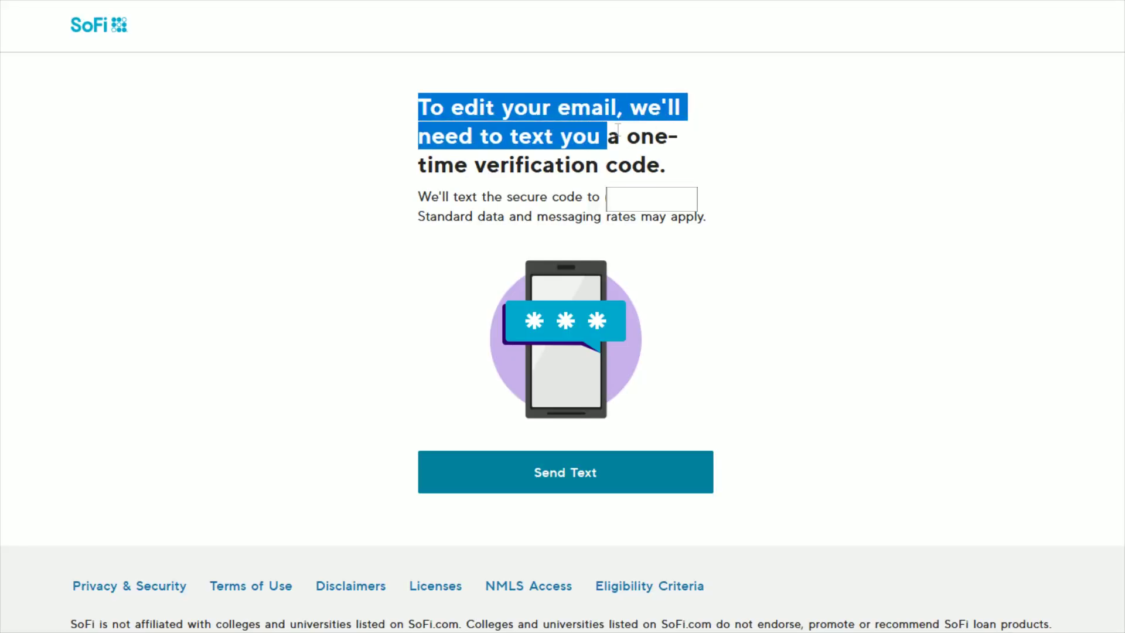
click(753, 171)
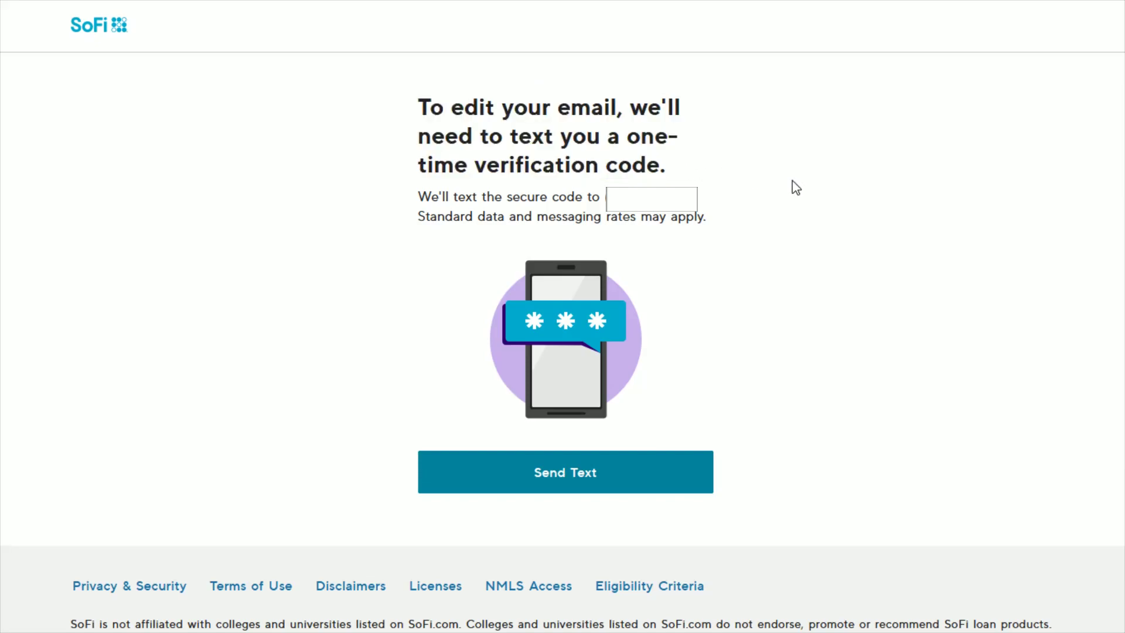
click(565, 482)
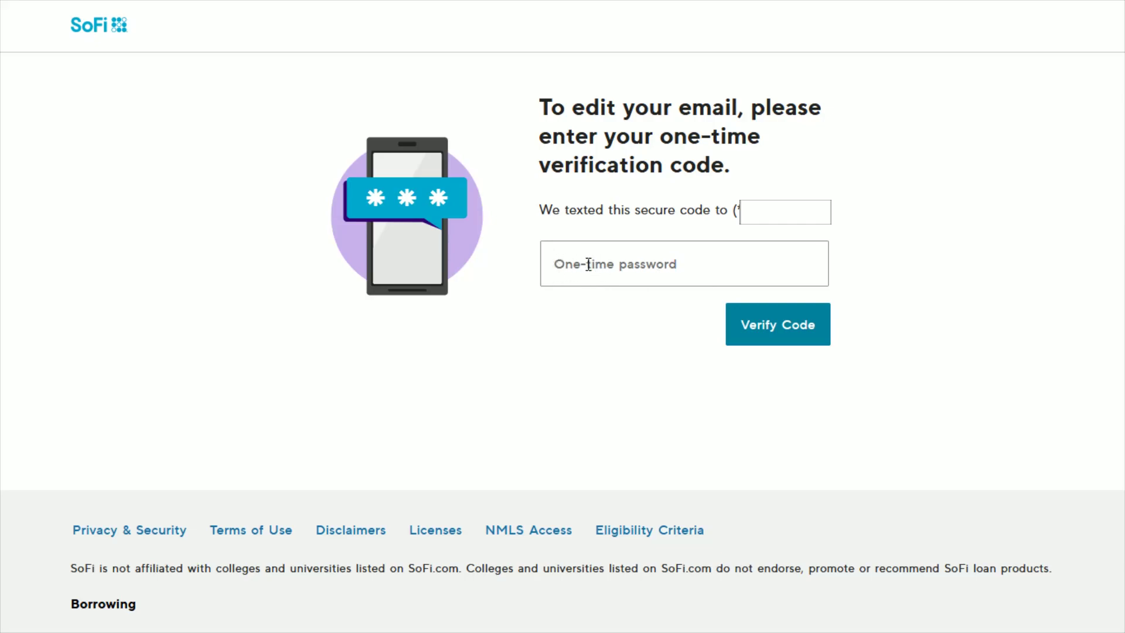
Step: Submit the one-time code to reach the 'Update your email' page
click(783, 334)
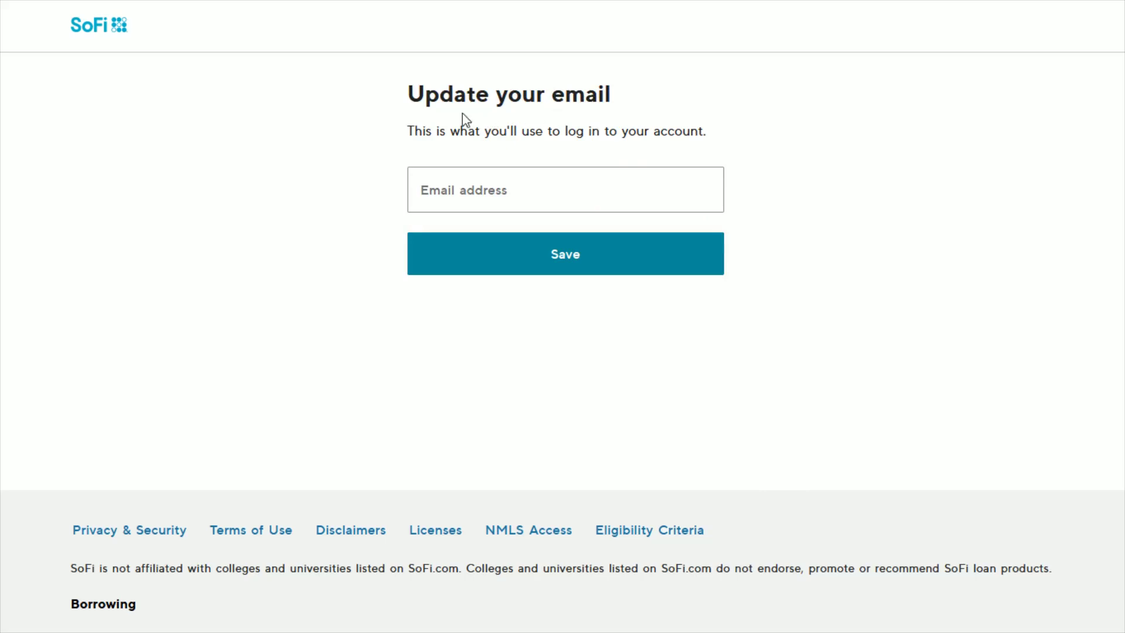
drag(410, 94, 621, 86)
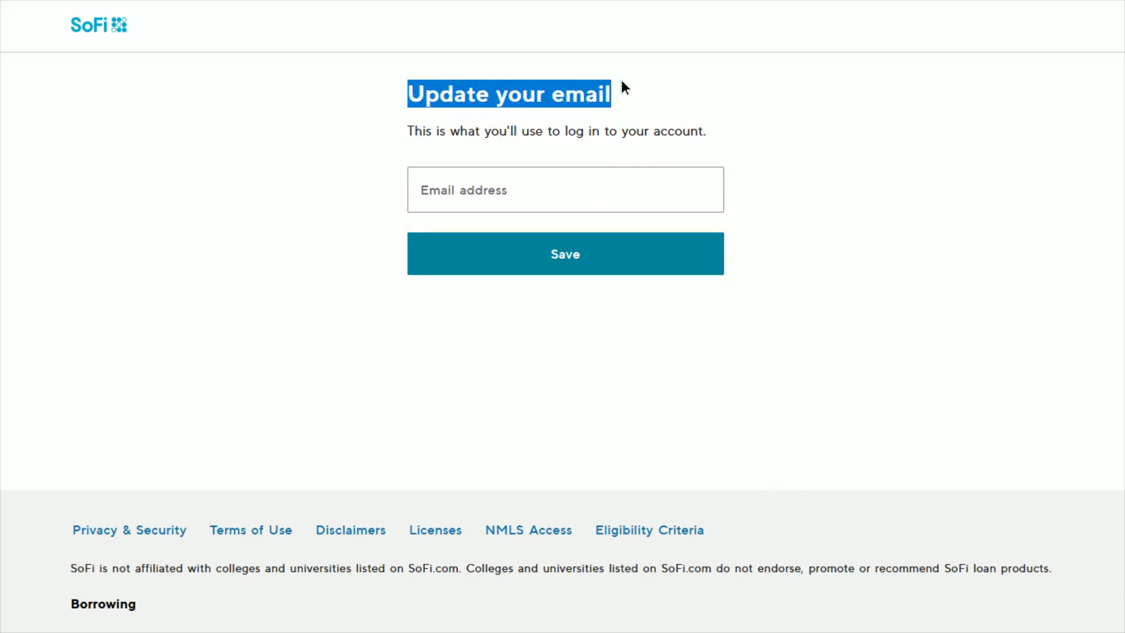
click(665, 89)
Step: Review the email login note and activate the Email address field
drag(409, 130, 712, 129)
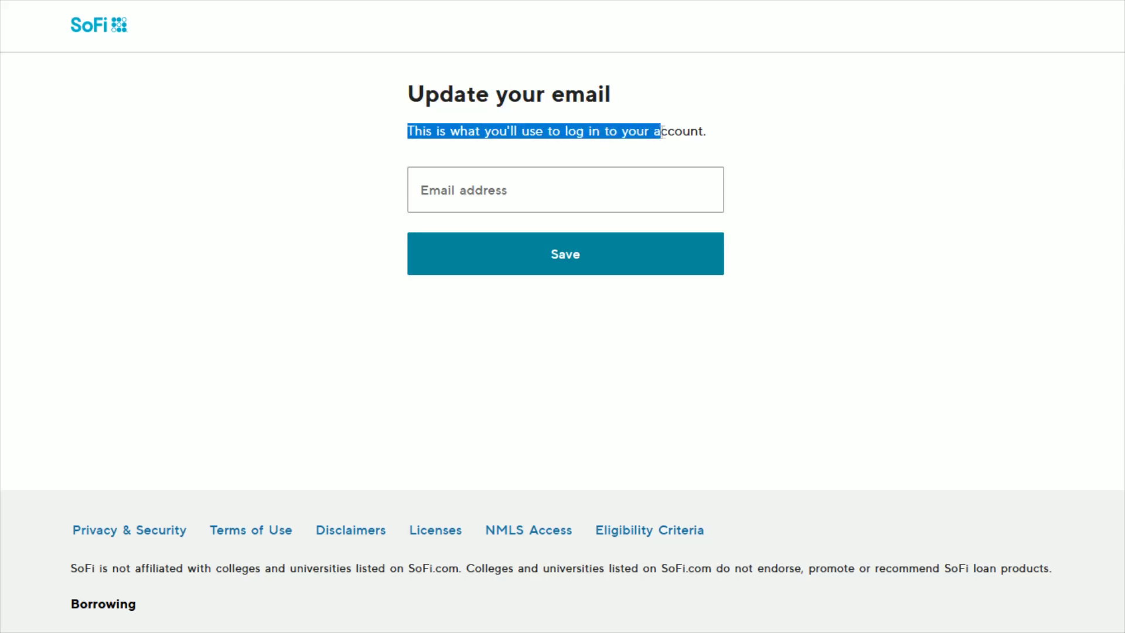
click(802, 133)
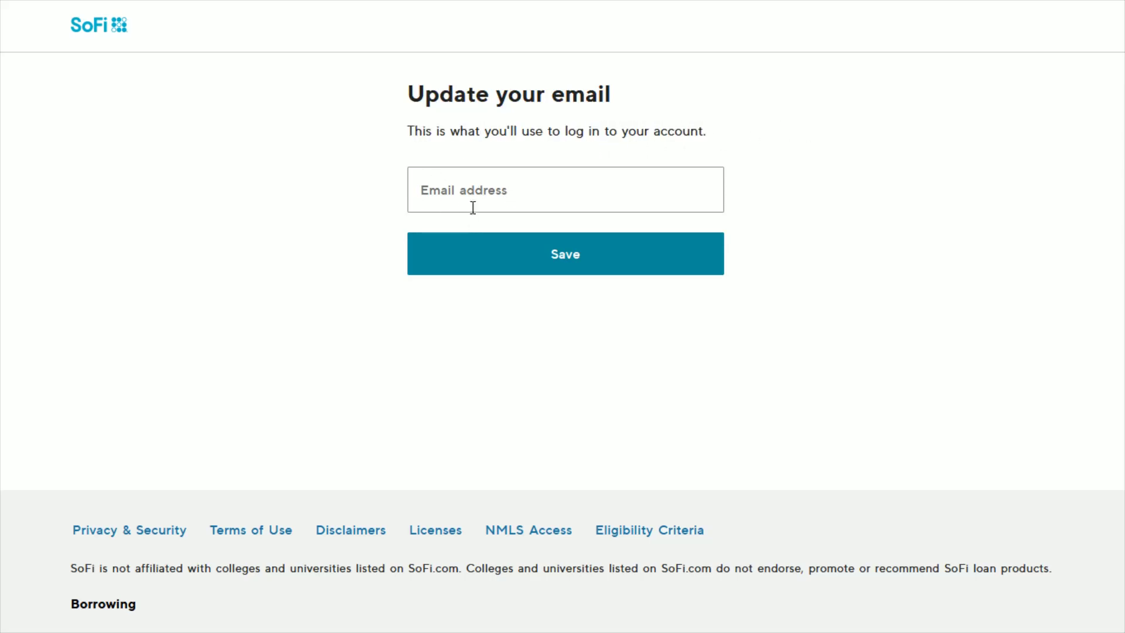
click(464, 191)
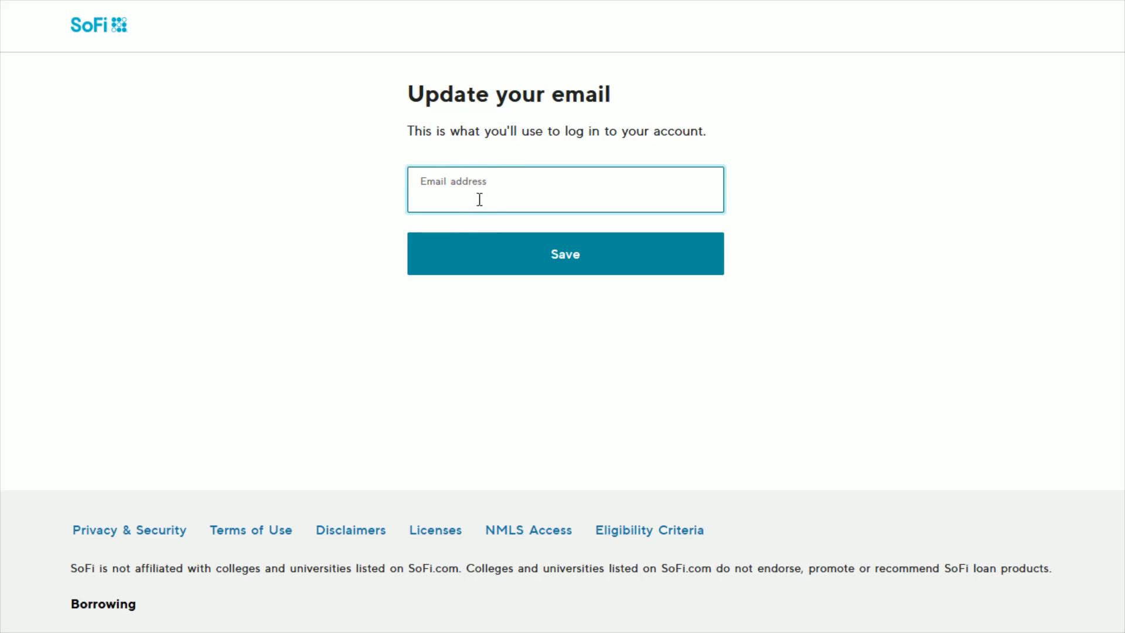